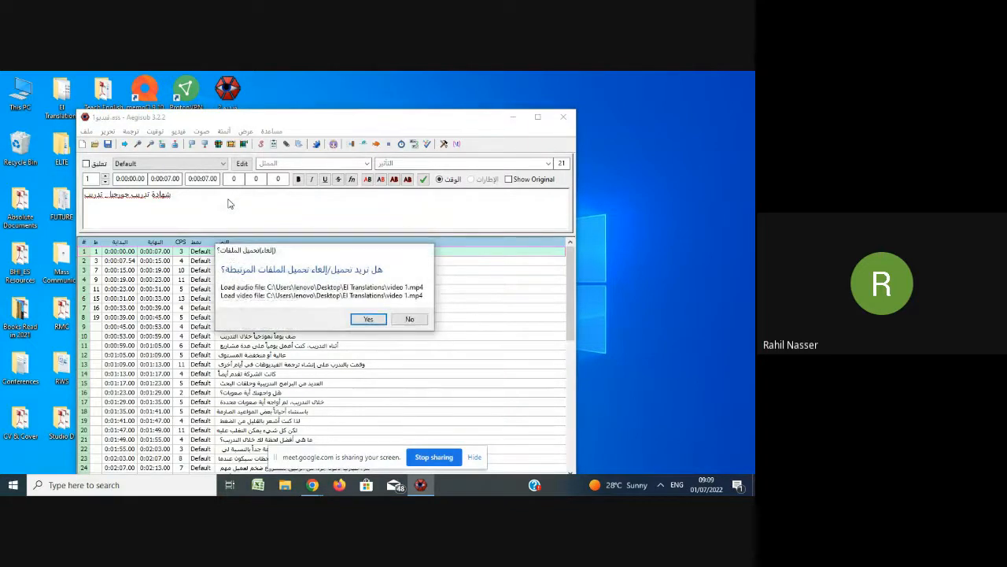
Load the subtitle script's linked audio and video files and play the video from the start.
left_click(367, 319)
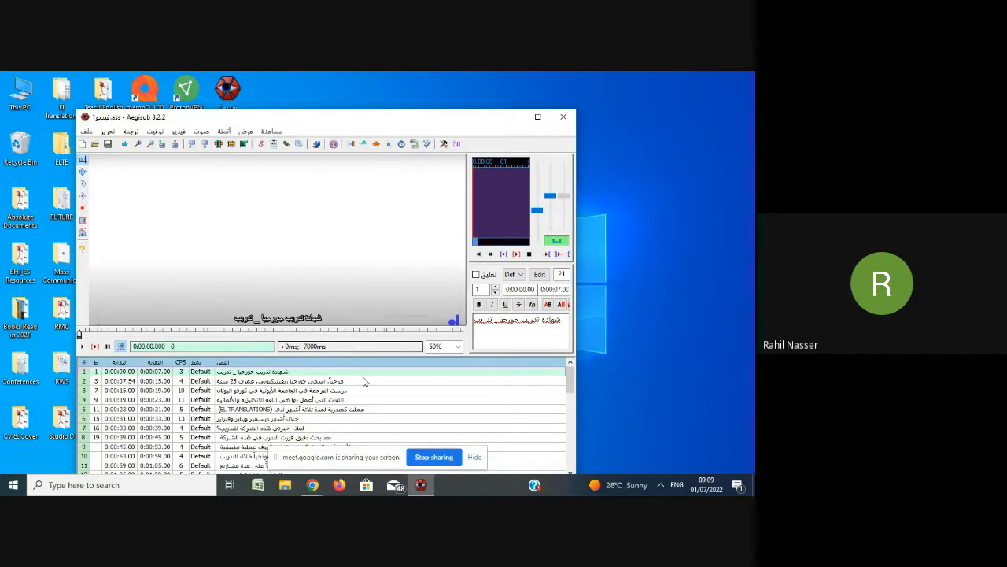
scroll(368, 383, "down", 2)
scroll(397, 391, "down", 3)
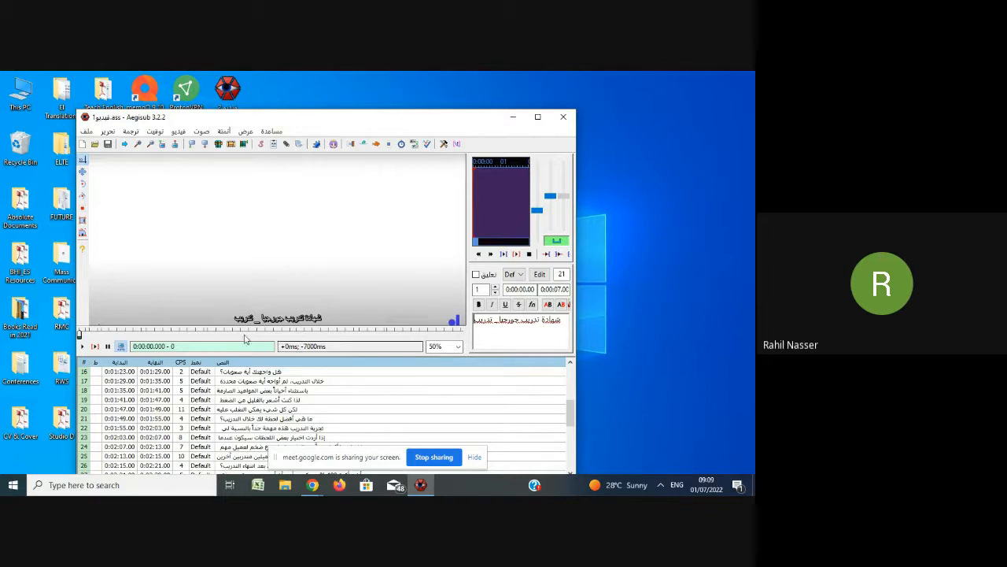
left_click(83, 347)
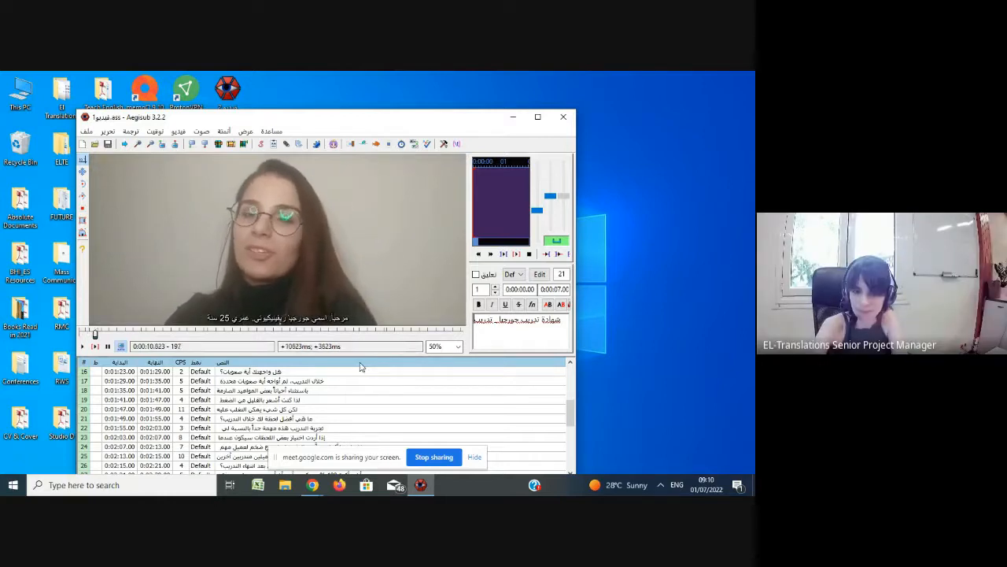
key("XF86AudioMute")
key("XF86AudioMute")
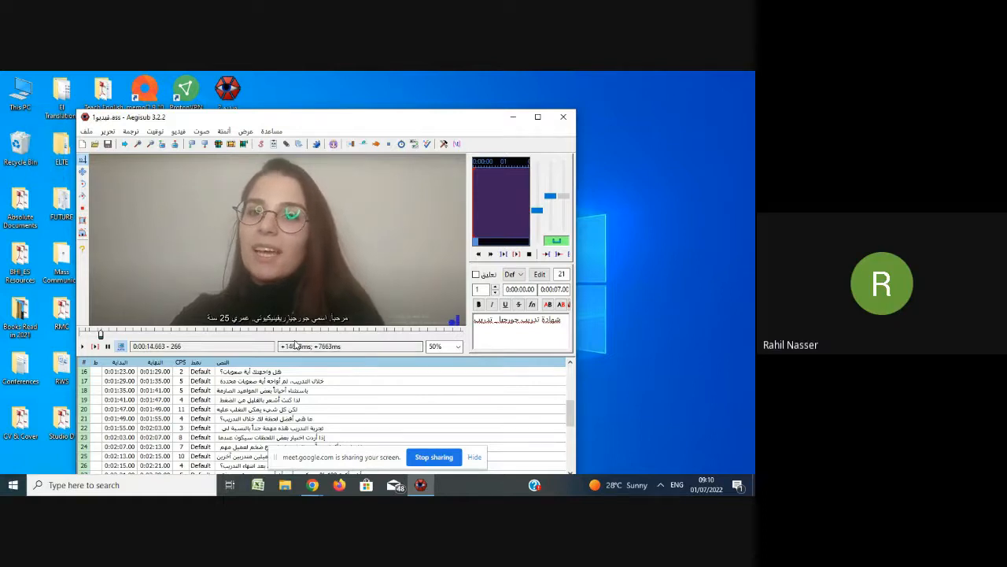
key("XF86AudioMute")
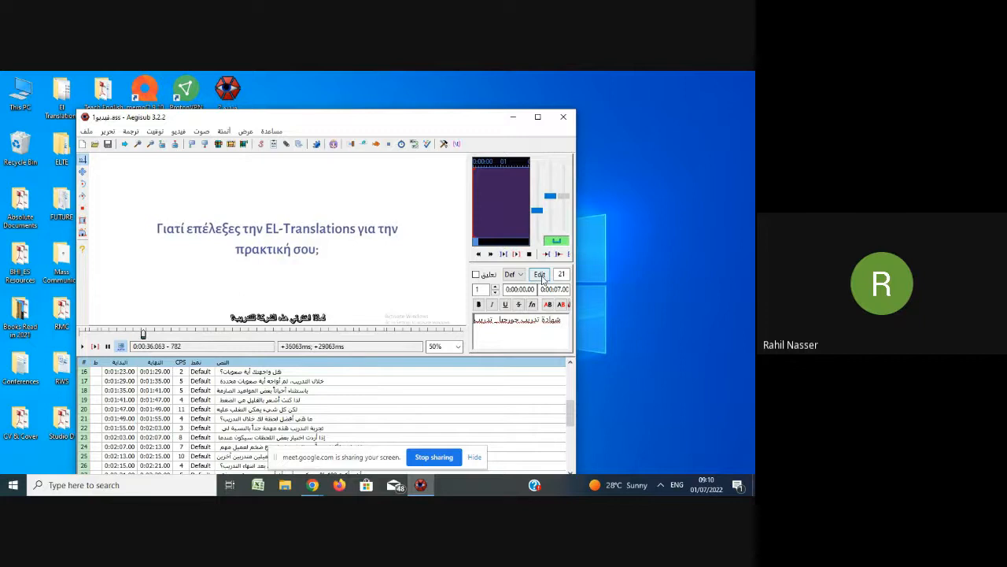
Edit the Default style to raise its font size to 40 and confirm the change.
left_click(540, 274)
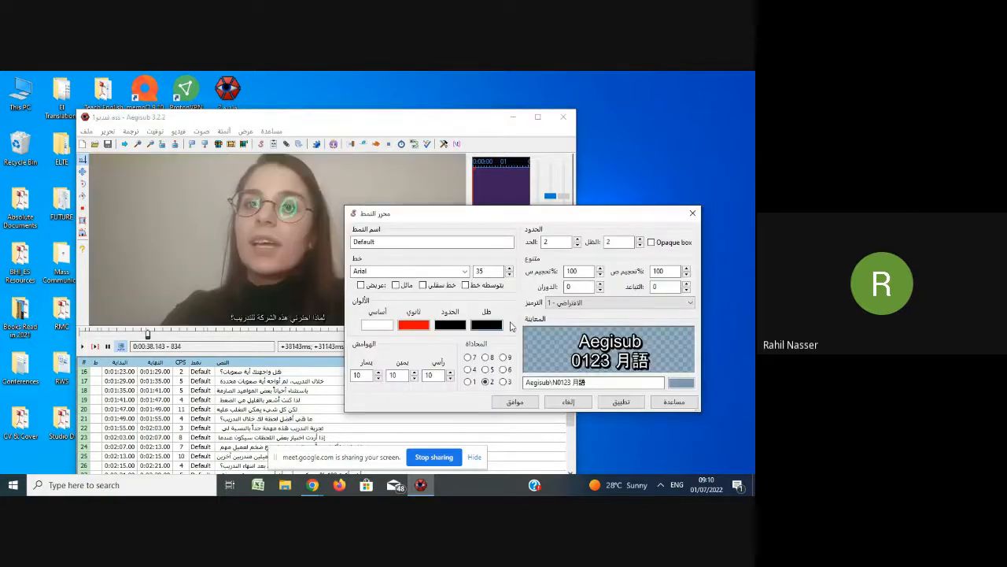
left_click_drag(564, 220, 425, 169)
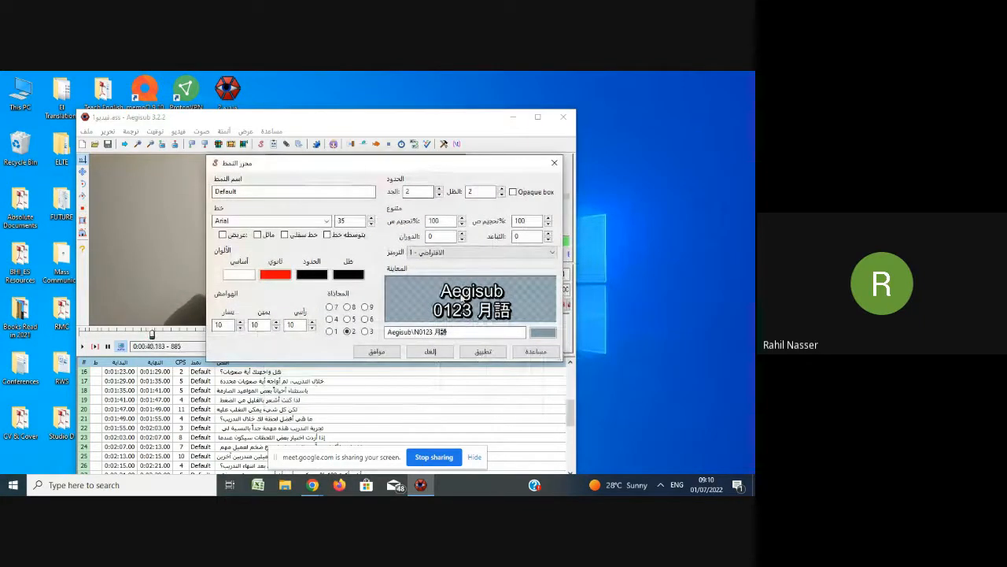
left_click(371, 217)
left_click(372, 217)
left_click(372, 217)
left_click(371, 217)
left_click(372, 217)
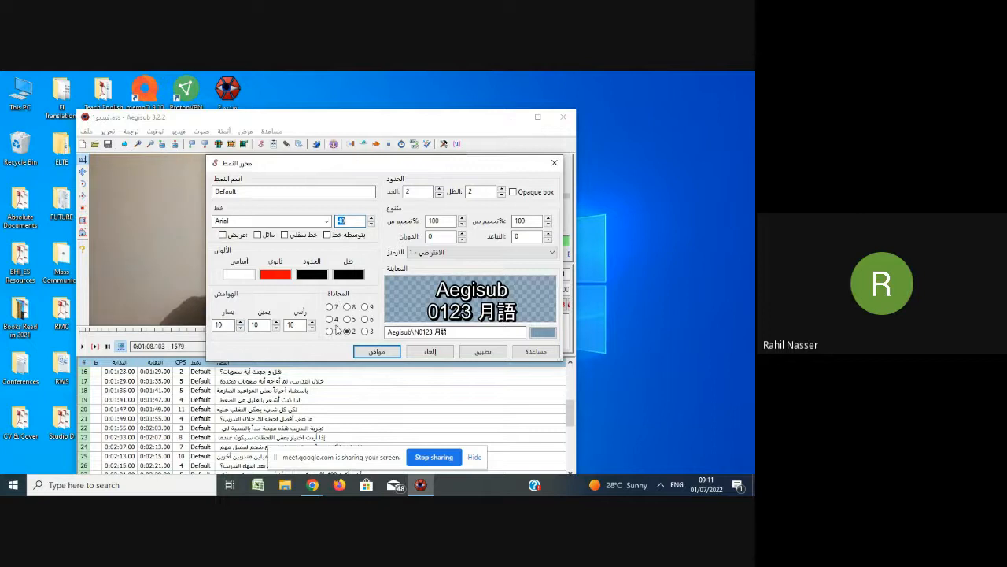
left_click(275, 322)
left_click(275, 322)
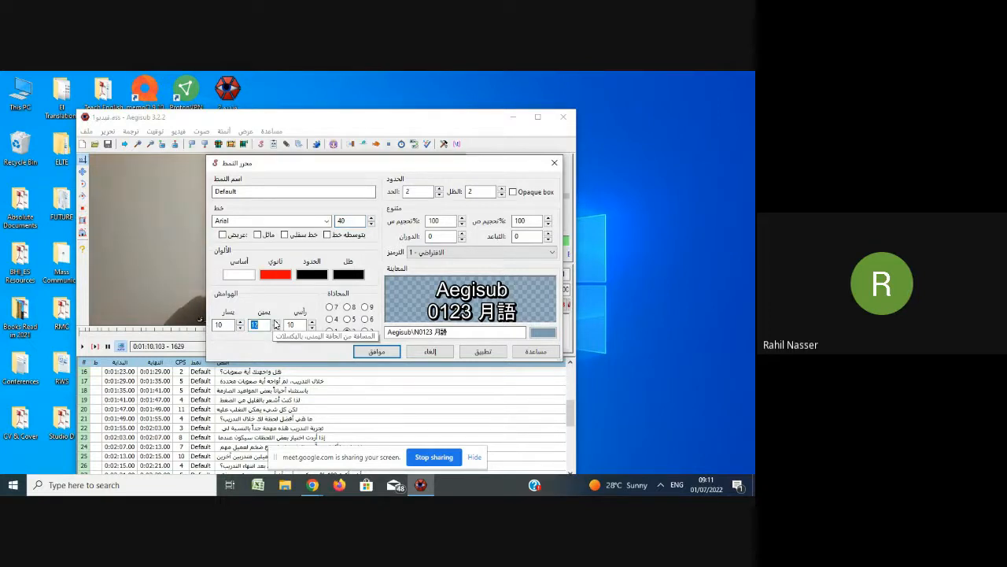
left_click(361, 354)
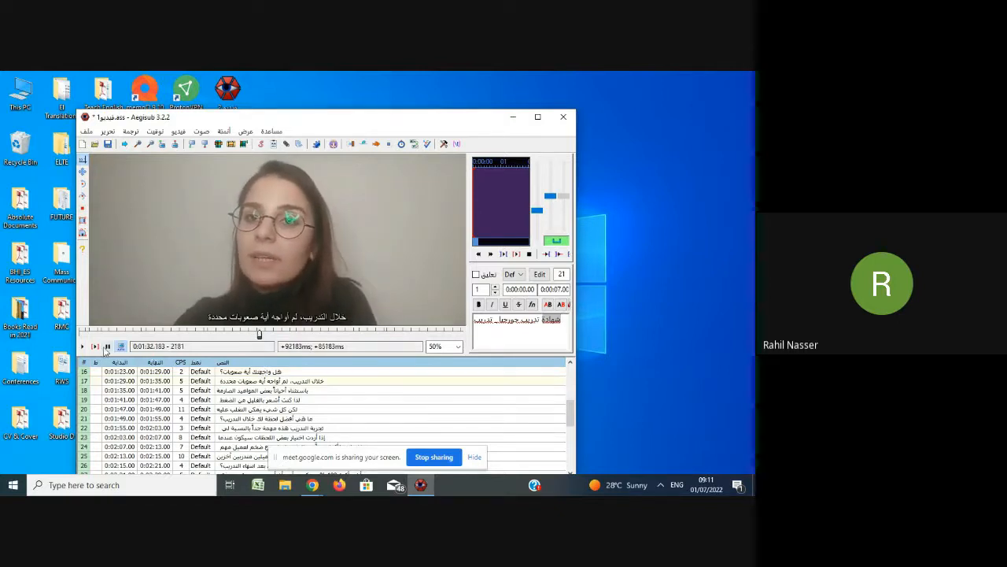
Insert three empty subtitle lines after the last line, number 35.
scroll(196, 390, "down", 7)
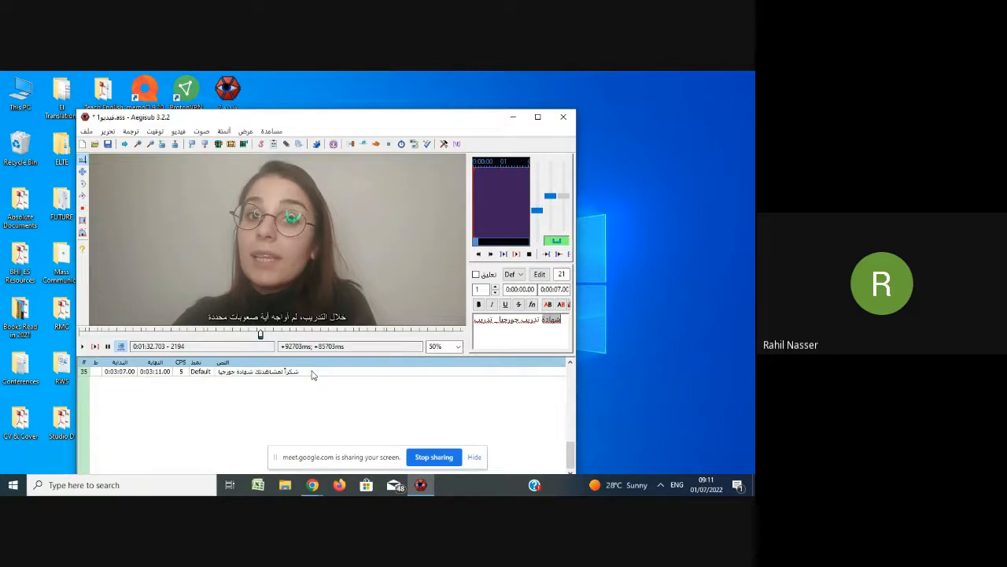
left_click(312, 374)
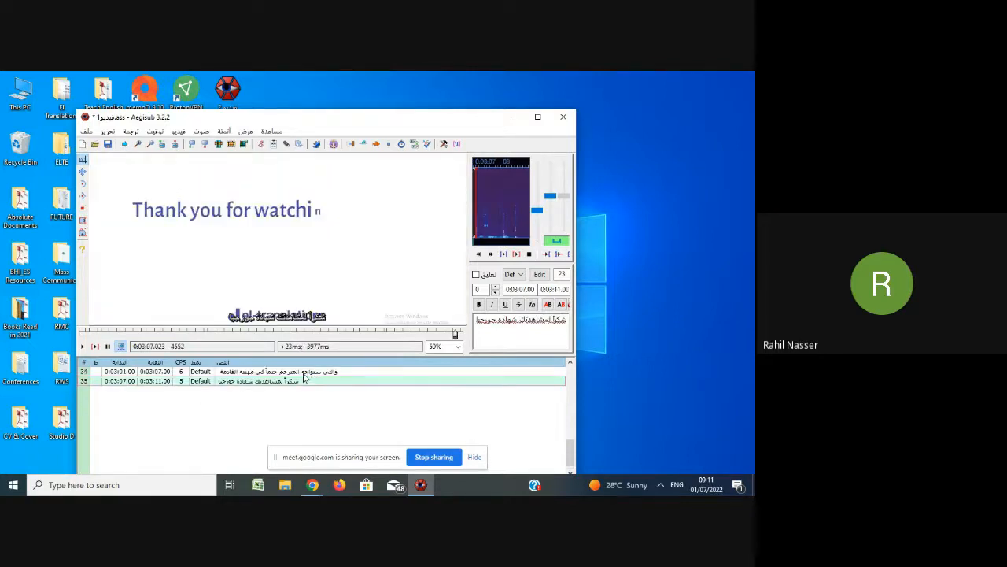
key("Return")
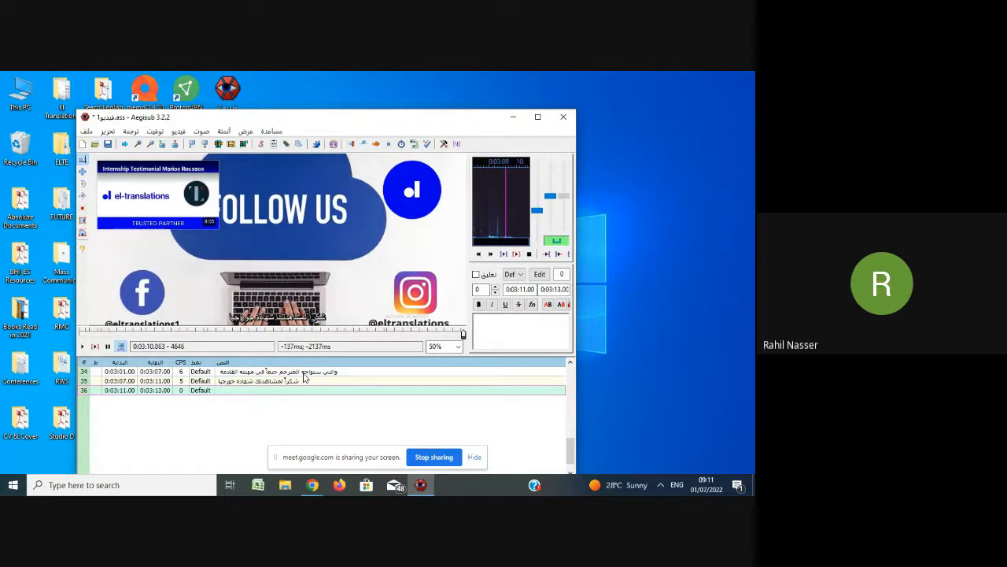
key("Return")
key("Return")
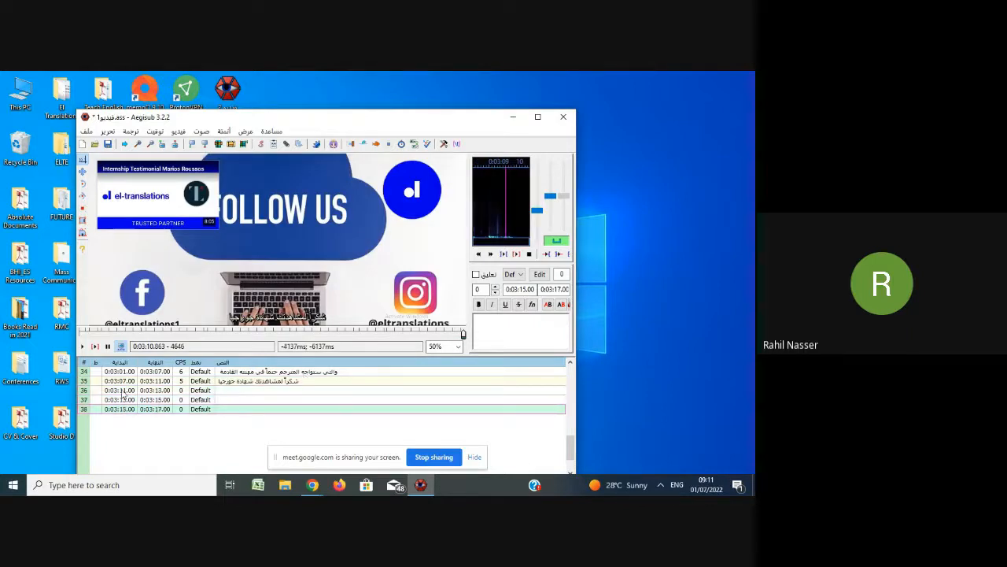
Select the first two new empty lines and join them into one line.
left_click(248, 392)
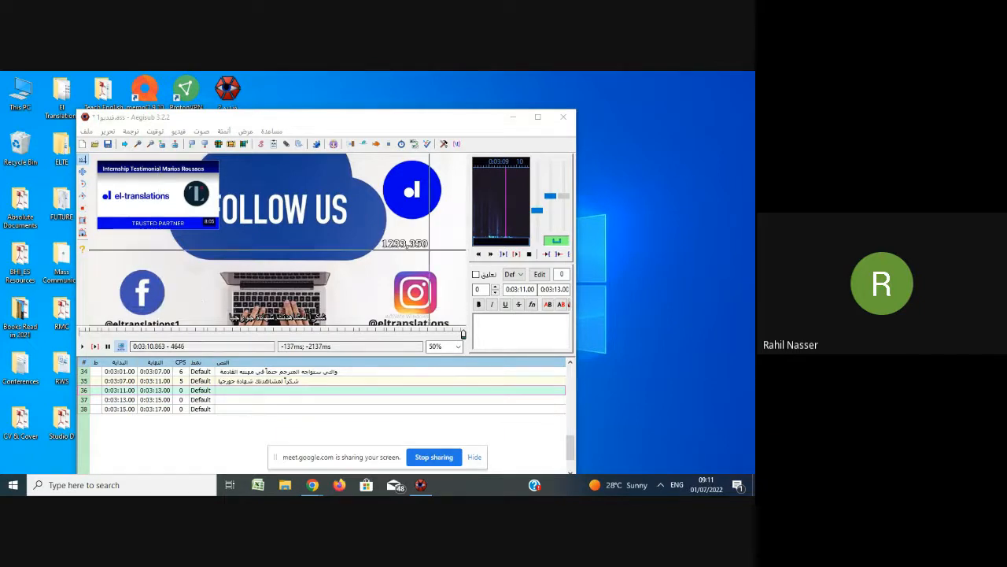
left_click_drag(253, 401, 246, 392)
right_click(246, 391)
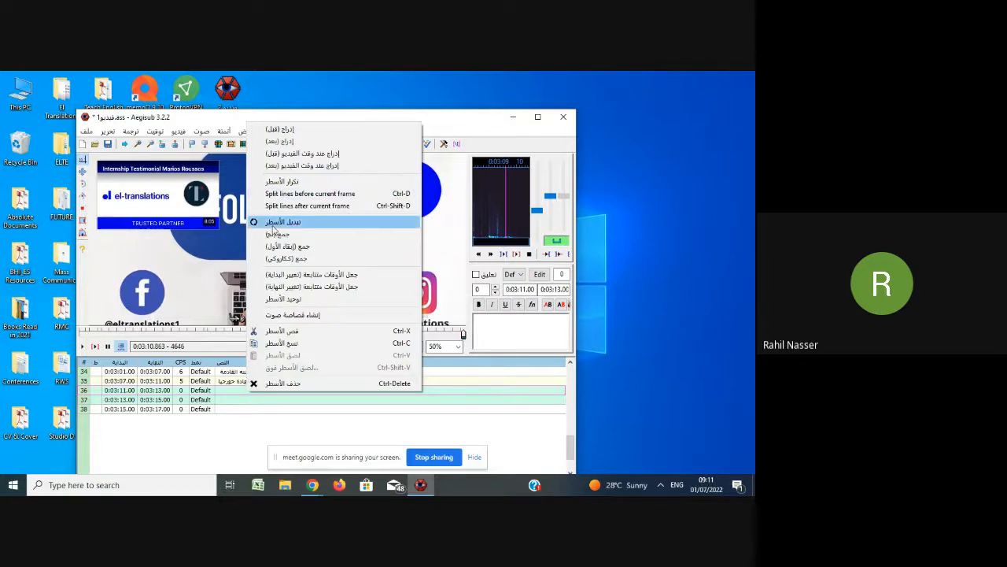
left_click(287, 234)
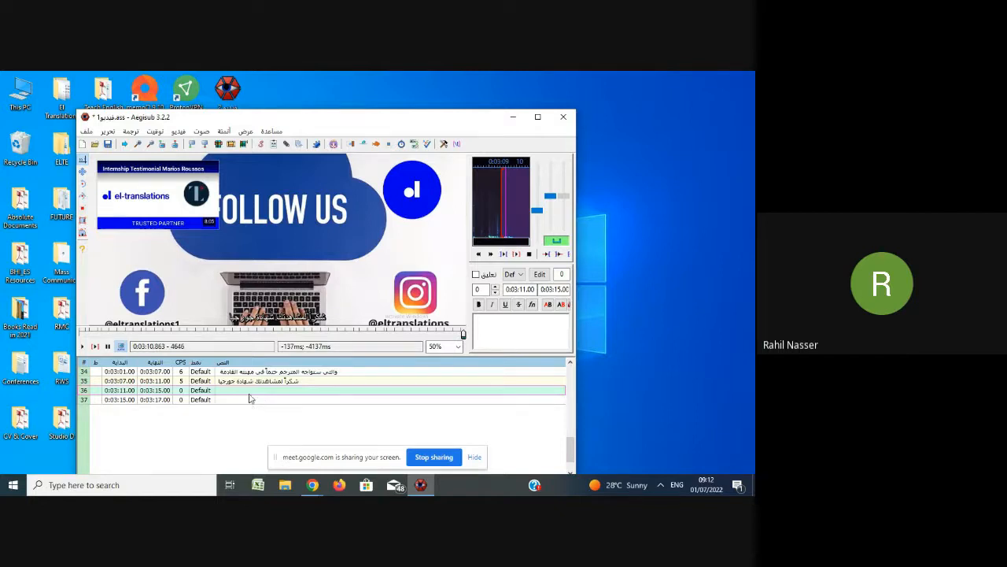
Select the remaining empty lines 36 and 37 and delete them.
left_click(304, 403, "shift")
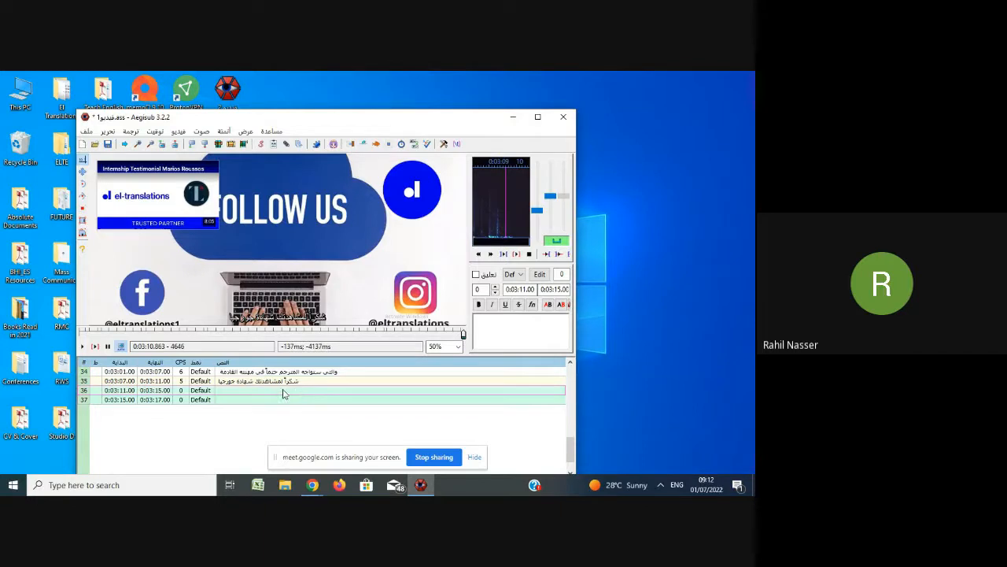
right_click(228, 391)
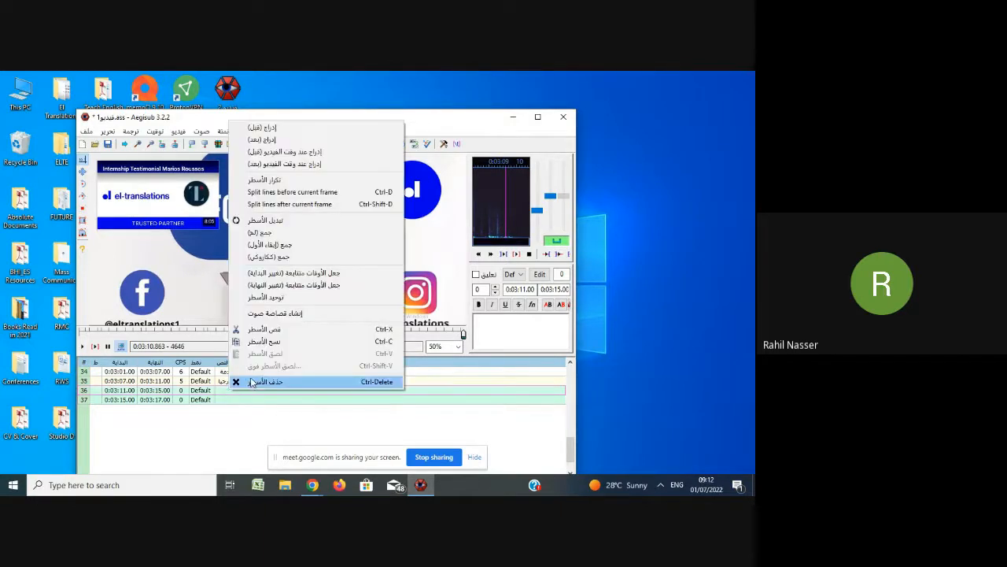
left_click(263, 384)
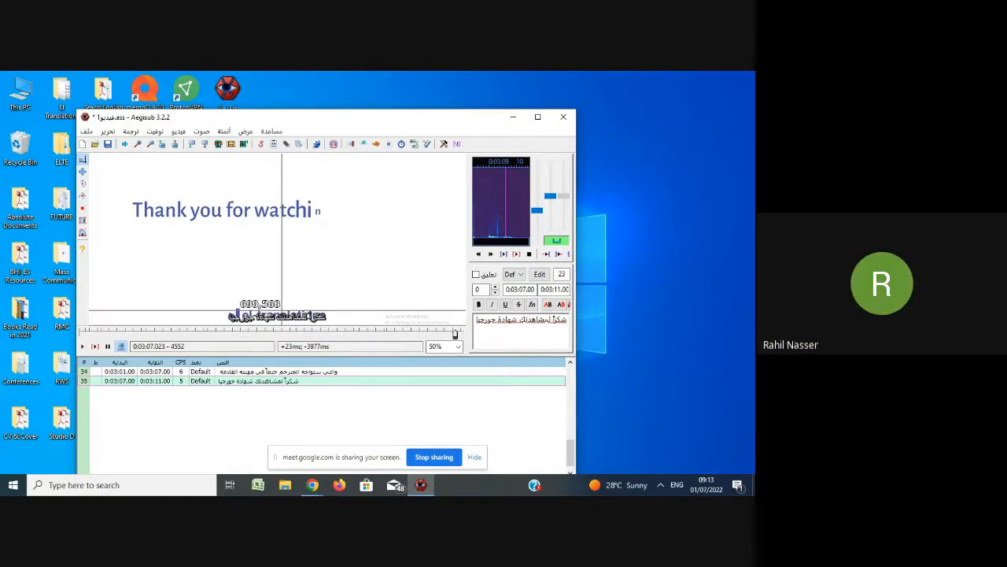
left_click(563, 118)
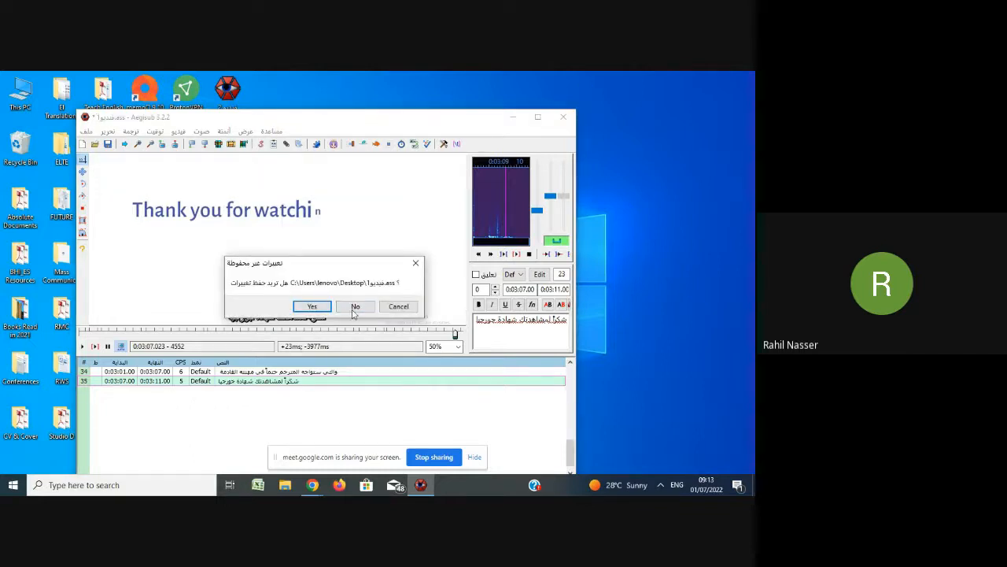
scroll(346, 374, "up", 1)
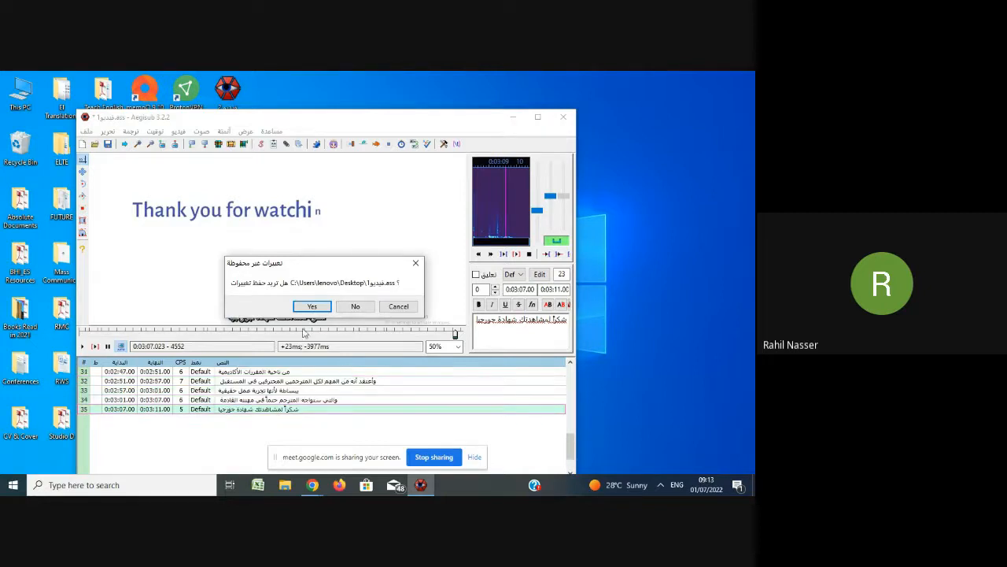
scroll(337, 394, "up", 1)
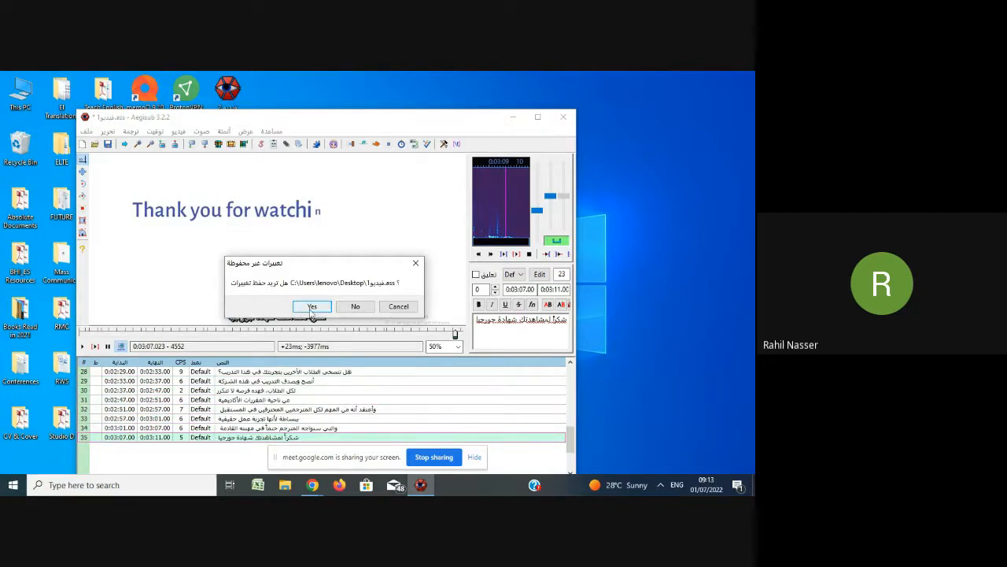
left_click(415, 266)
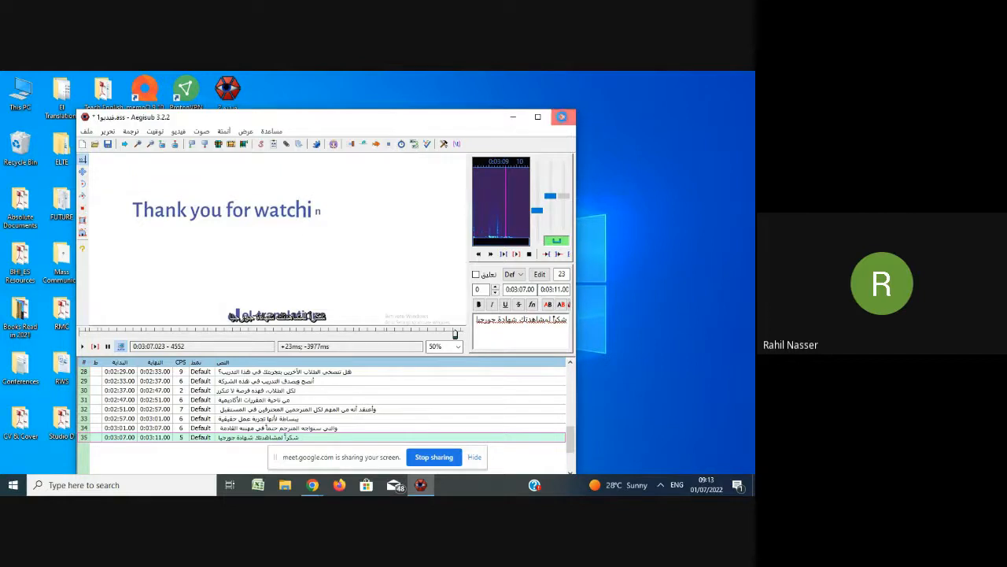
Close the subtitle script without saving its changes.
left_click(563, 118)
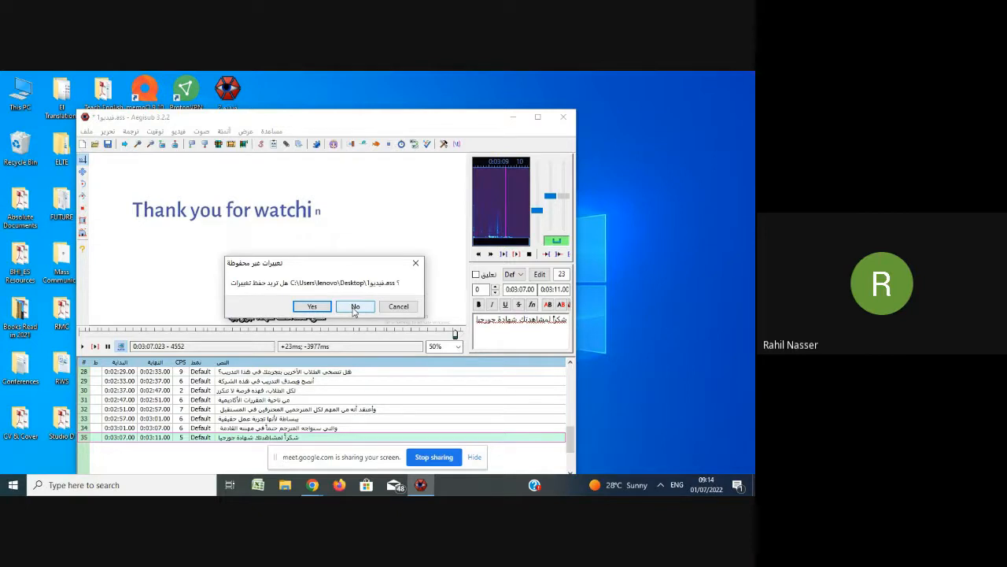
left_click(355, 307)
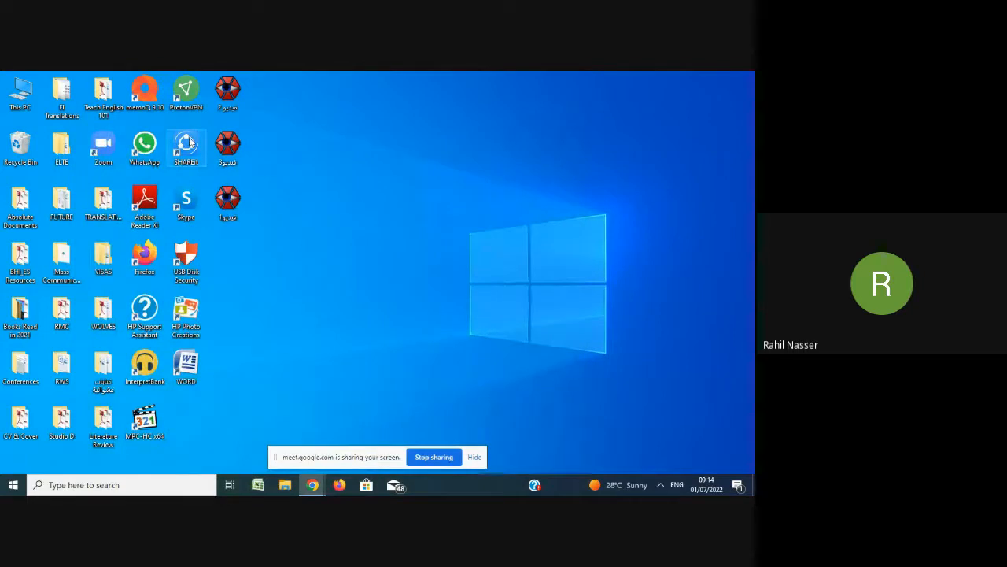
Open the فيديو3 subtitle file without its linked media, then close it again.
double_click(229, 153)
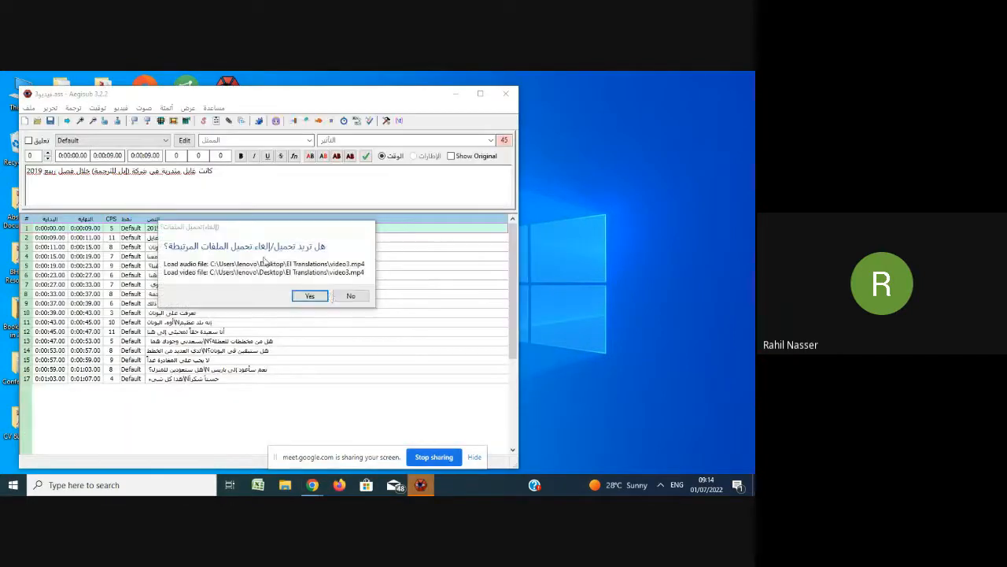
left_click(349, 296)
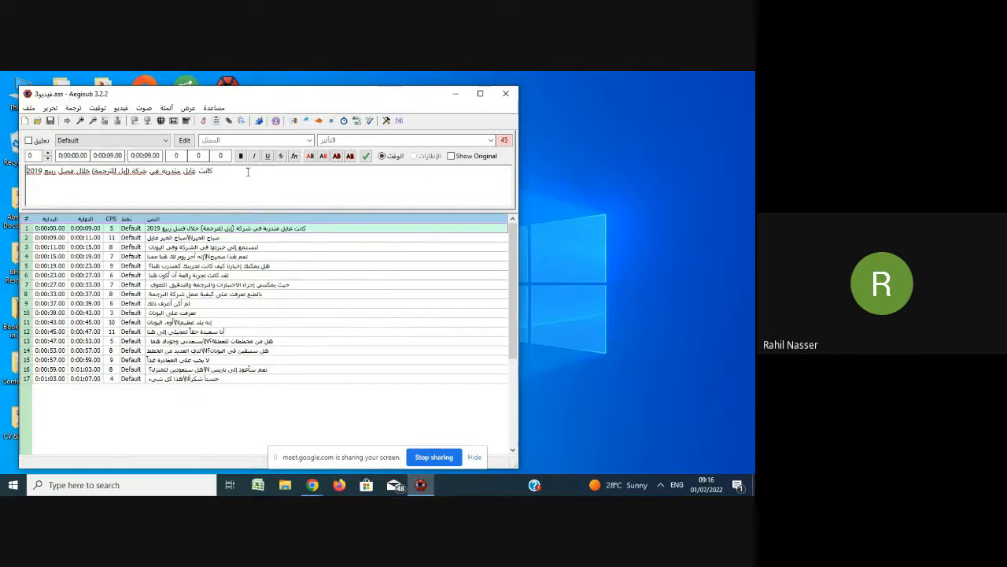
left_click(506, 95)
Open the فيديو 2 subtitle file with its linked audio and video and play from the first line.
double_click(229, 92)
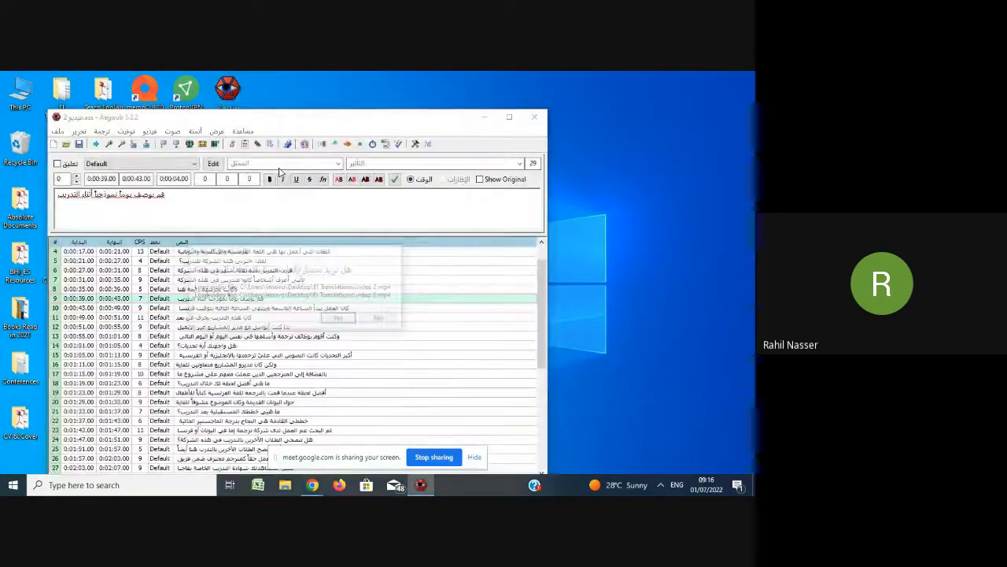
left_click(340, 319)
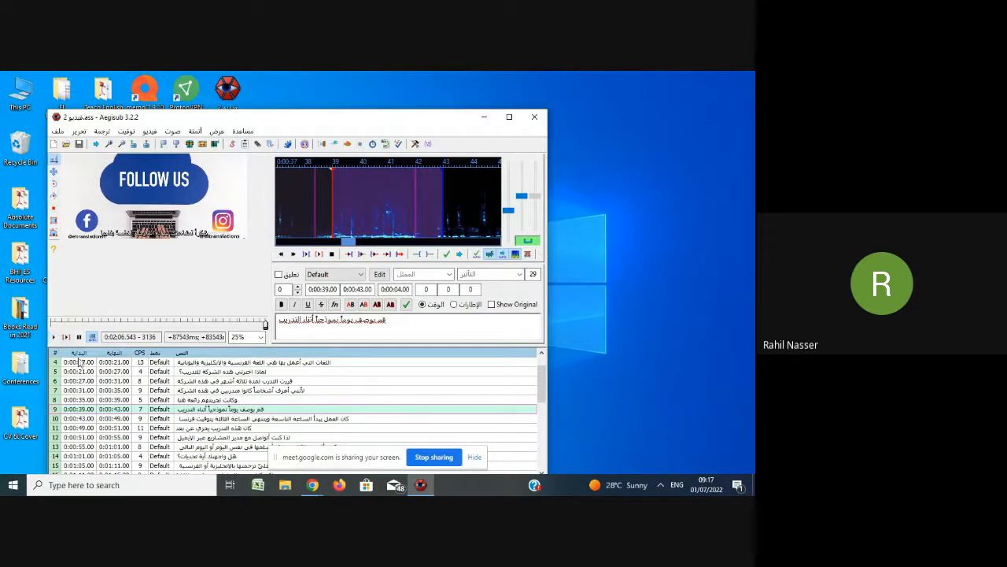
scroll(193, 374, "up", 1)
left_click(189, 363)
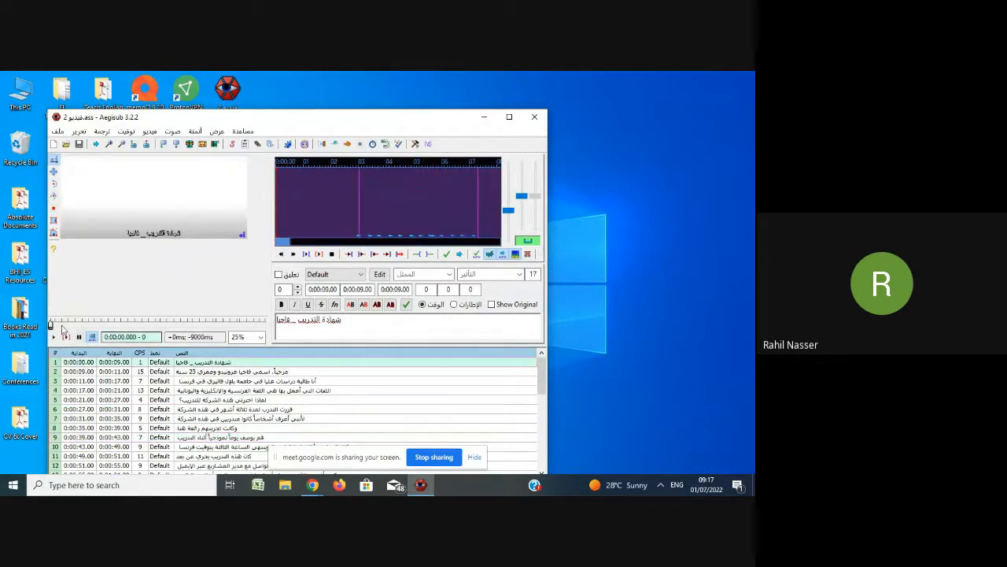
left_click(54, 337)
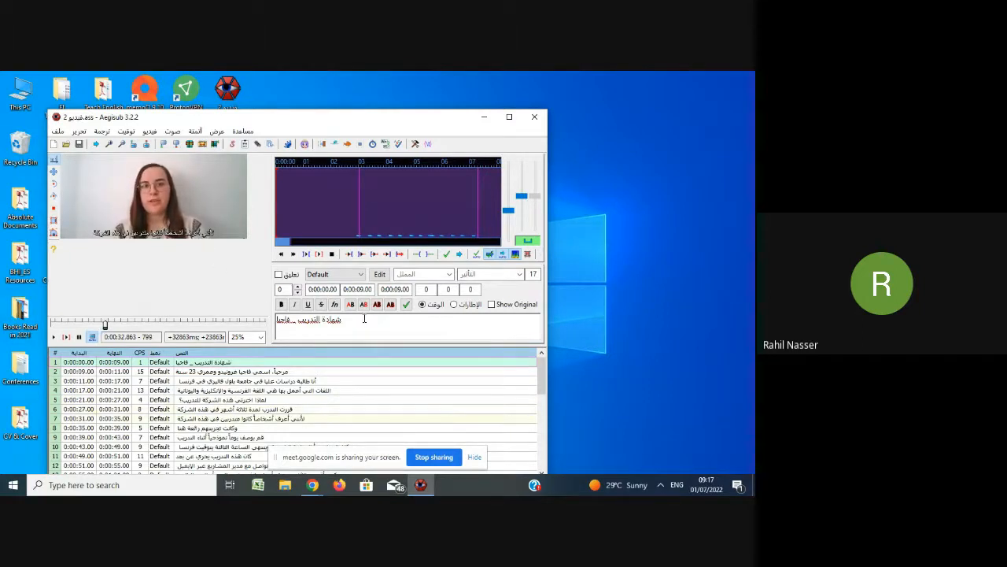
Add a line break followed by a dash at the end of subtitle line 3.
double_click(306, 381)
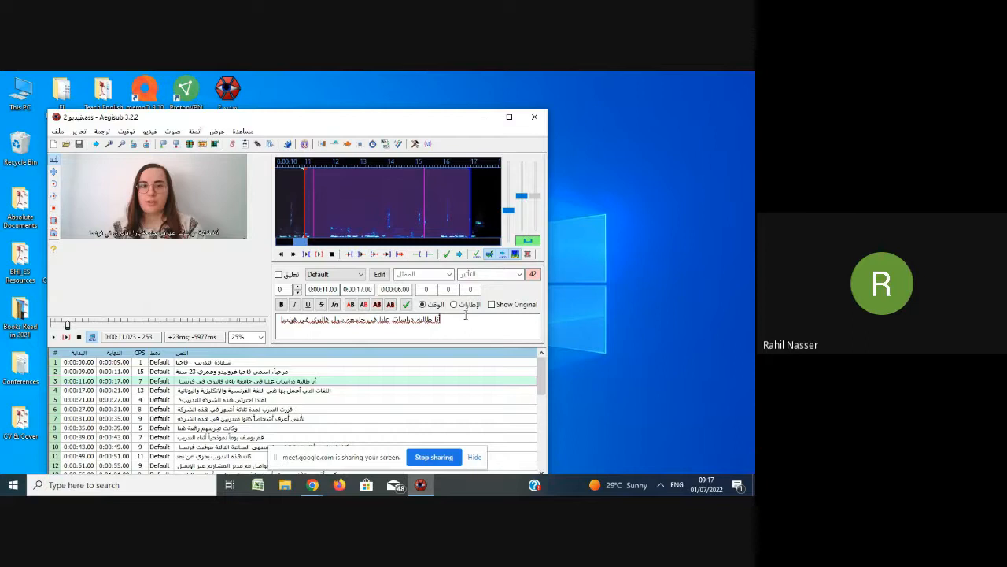
key("shift+Return")
type("-")
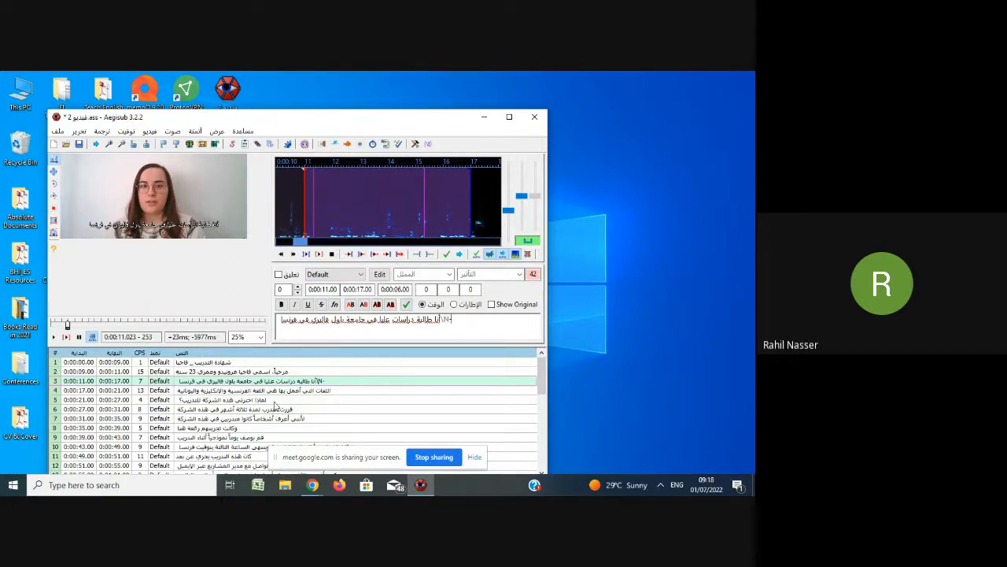
Edit subtitle line 6's text, removing its opening word 'قررت'.
left_click(277, 409)
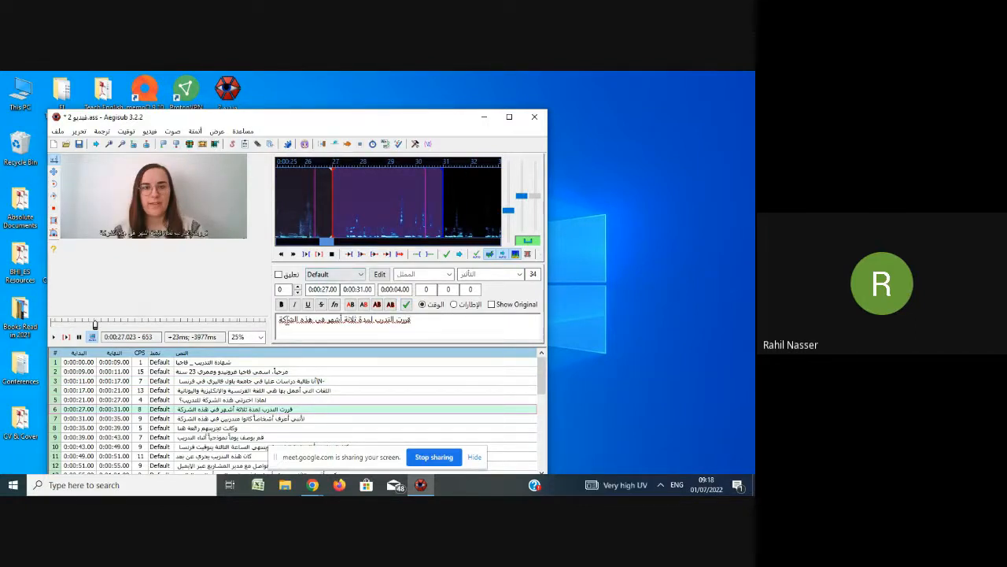
type("hghh")
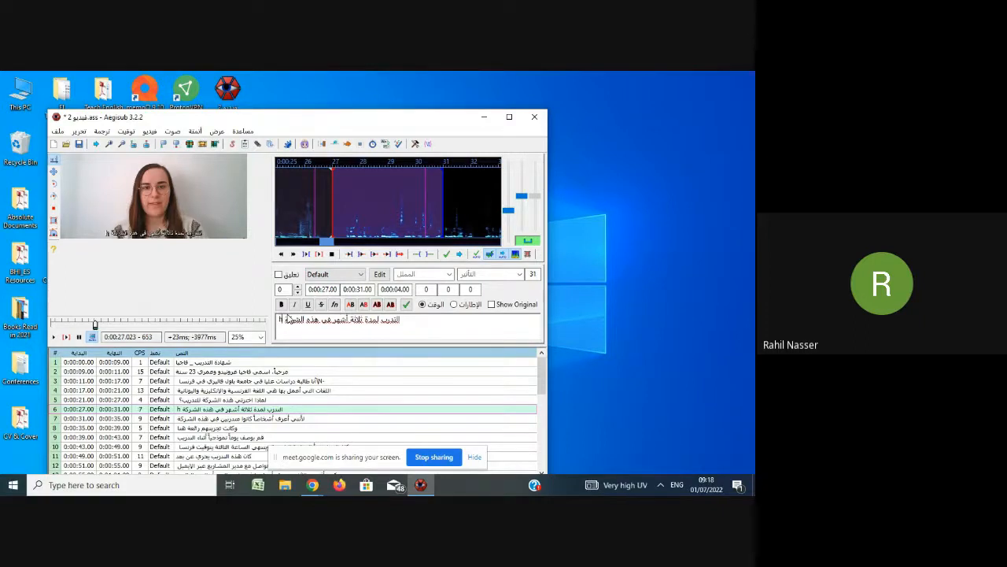
key("BackSpace")
key("BackSpace")
key("BackSpace")
key("BackSpace")
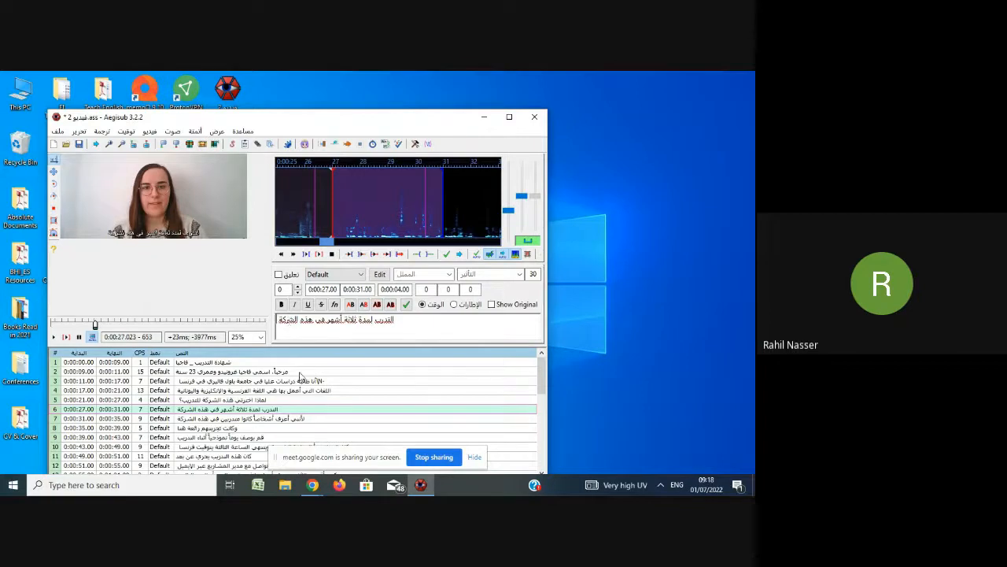
Play the video to review the edited subtitles.
scroll(297, 380, "down", 2)
scroll(297, 380, "down", 7)
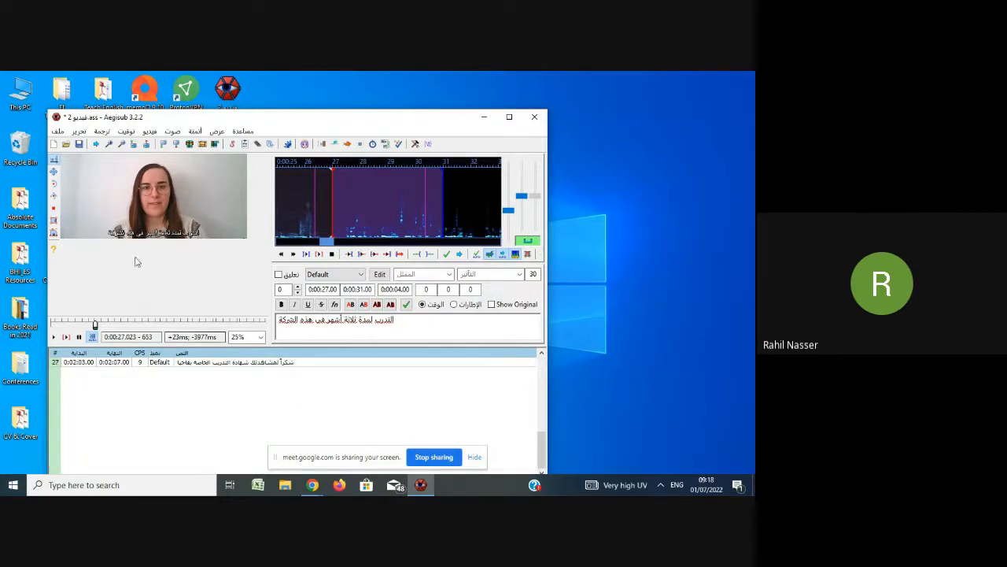
left_click(54, 337)
scroll(253, 374, "up", 3)
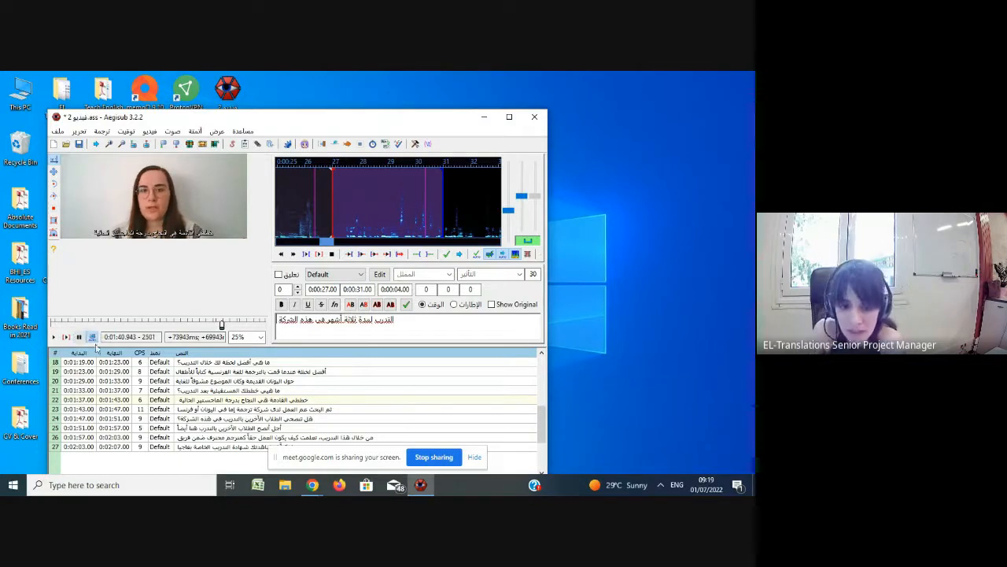
left_click(433, 457)
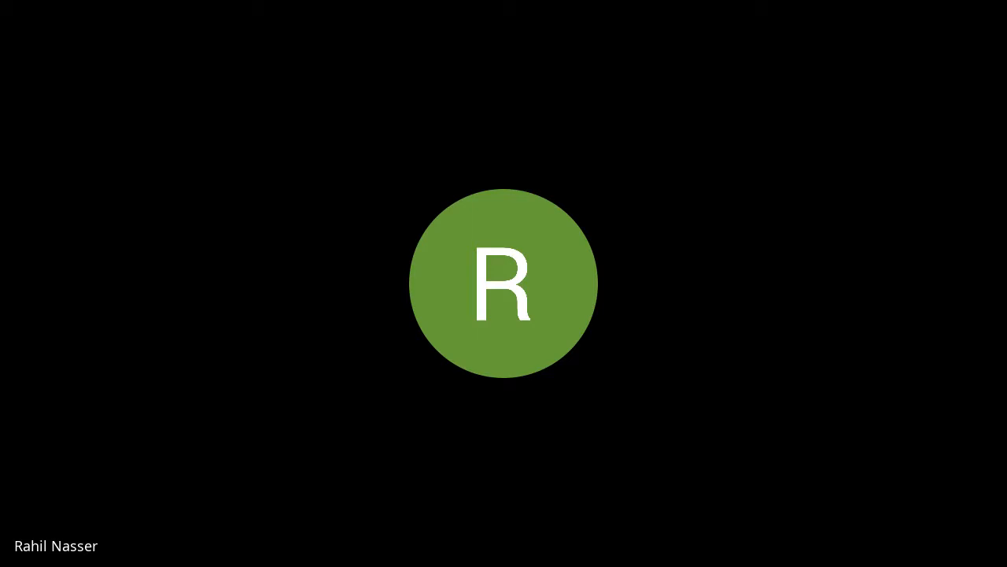